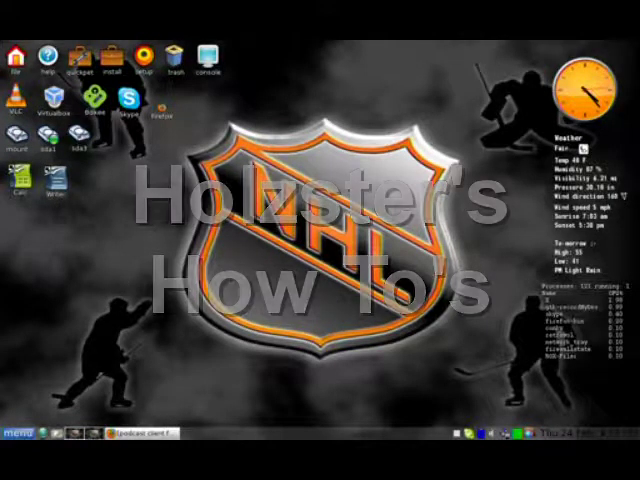
- Launch Quickpet, move its window up and right, and show the Lucid Puppy News page
{"action": "left_click", "coordinate": [80, 58]}
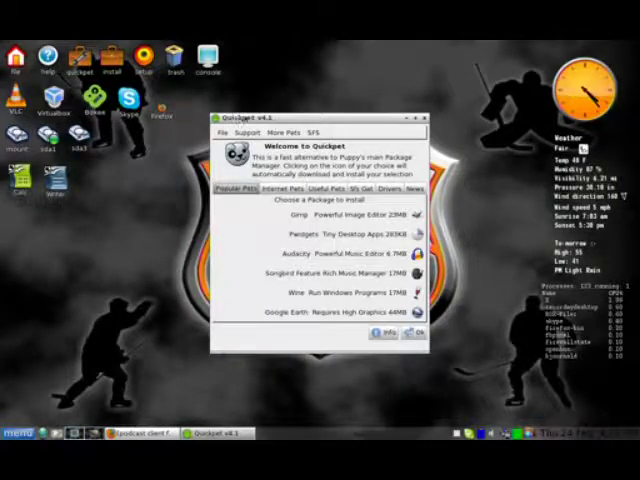
{"action": "left_click_drag", "start_coordinate": [230, 118], "coordinate": [260, 92]}
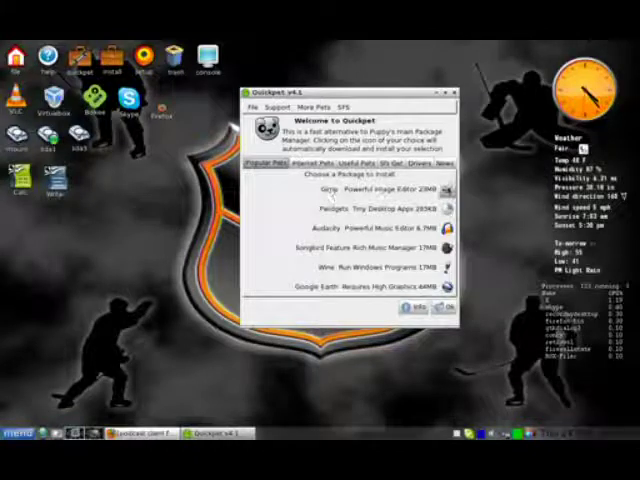
{"action": "left_click", "coordinate": [445, 163]}
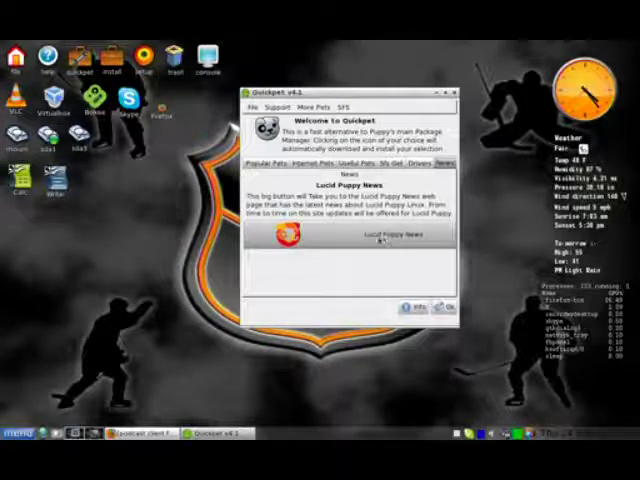
- Open the Lucid Puppy News web page in the browser from Quickpet's News link
{"action": "left_click", "coordinate": [380, 236]}
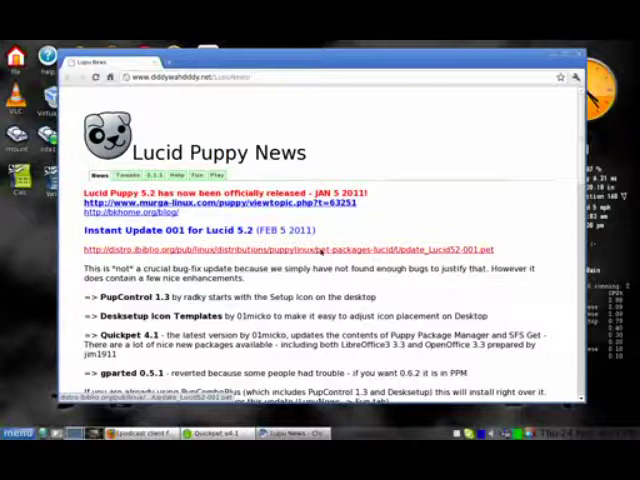
- Download the Update_Lucid52-001.pet package from the Lucid Puppy News page
{"action": "left_click", "coordinate": [330, 249]}
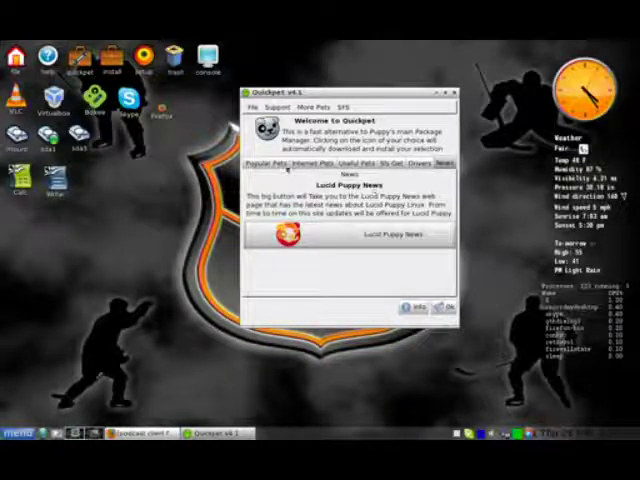
- Browse the Popular Pets, Internet Pets and Useful Pets package lists in turn
{"action": "left_click", "coordinate": [268, 166]}
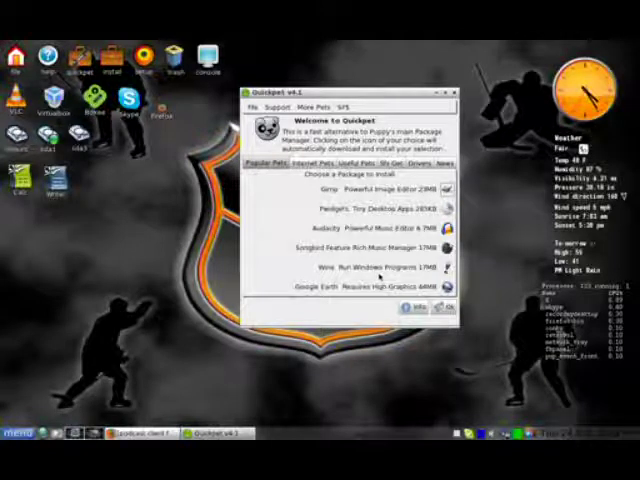
{"action": "left_click", "coordinate": [309, 164]}
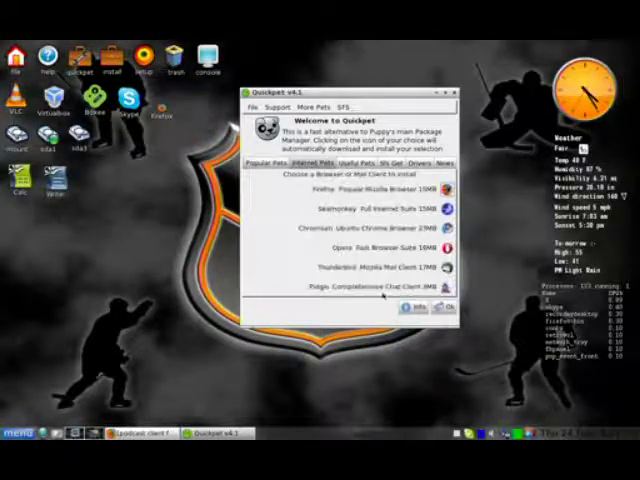
{"action": "left_click", "coordinate": [348, 165]}
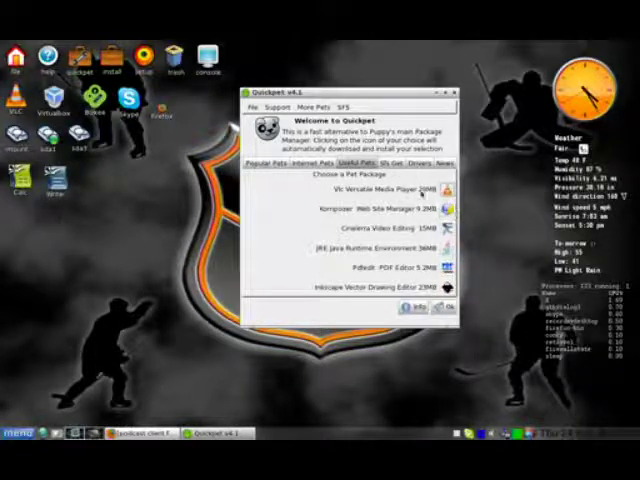
- View the SFS download list, then the Nvidia and ATI Catalyst drivers page
{"action": "left_click", "coordinate": [390, 163]}
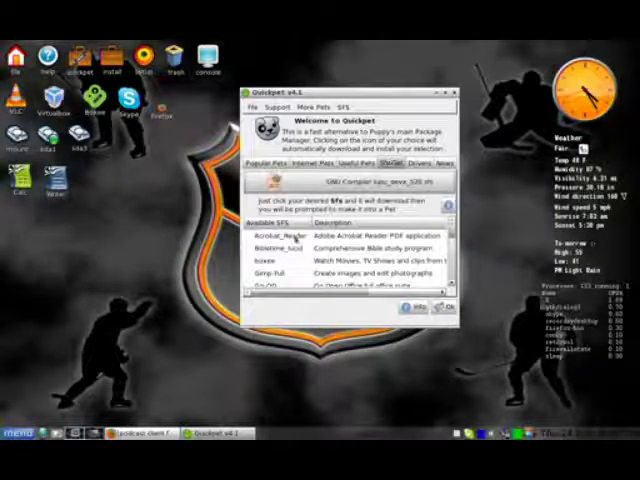
{"action": "scroll", "coordinate": [345, 260], "scroll_direction": "down", "scroll_amount": 2}
{"action": "scroll", "coordinate": [310, 262], "scroll_direction": "down", "scroll_amount": 1}
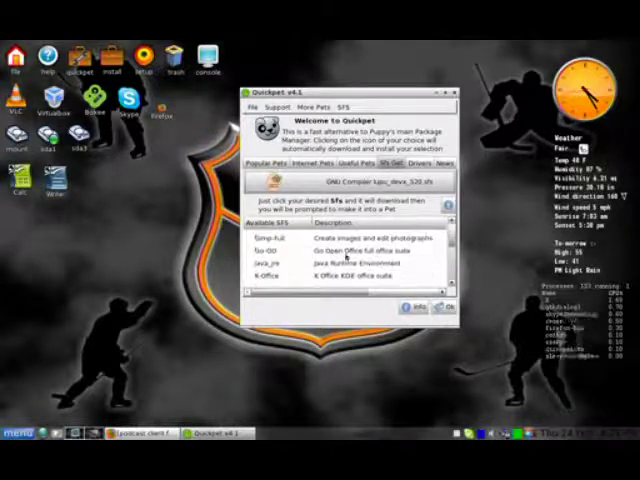
{"action": "scroll", "coordinate": [308, 265], "scroll_direction": "down", "scroll_amount": 1}
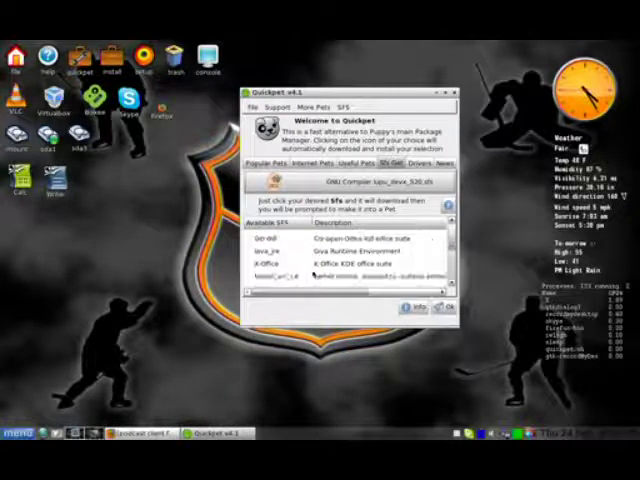
{"action": "scroll", "coordinate": [312, 272], "scroll_direction": "down", "scroll_amount": 1}
{"action": "scroll", "coordinate": [312, 272], "scroll_direction": "up", "scroll_amount": 1}
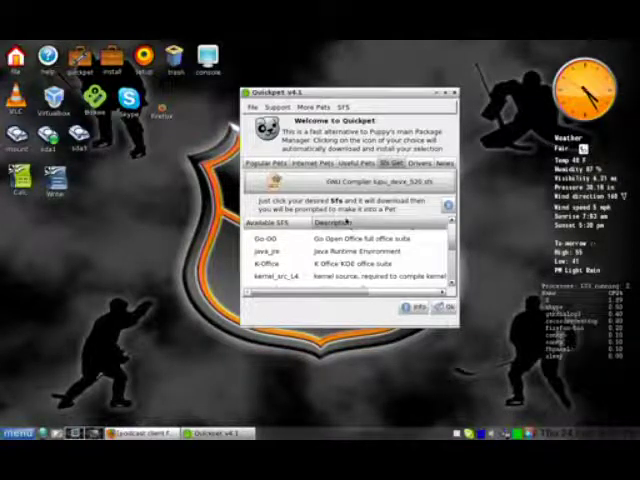
{"action": "left_click", "coordinate": [420, 164]}
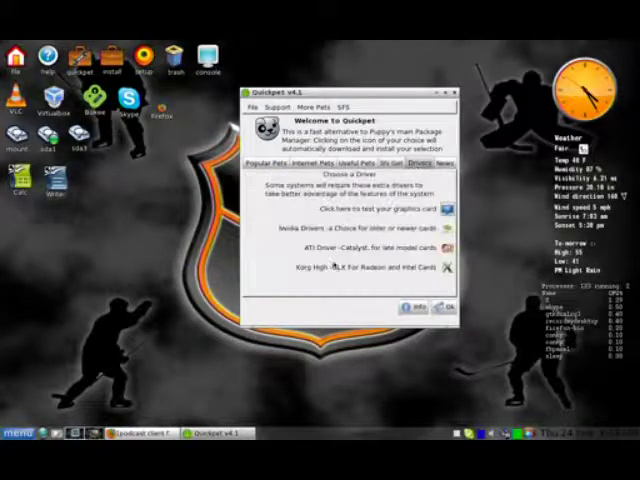